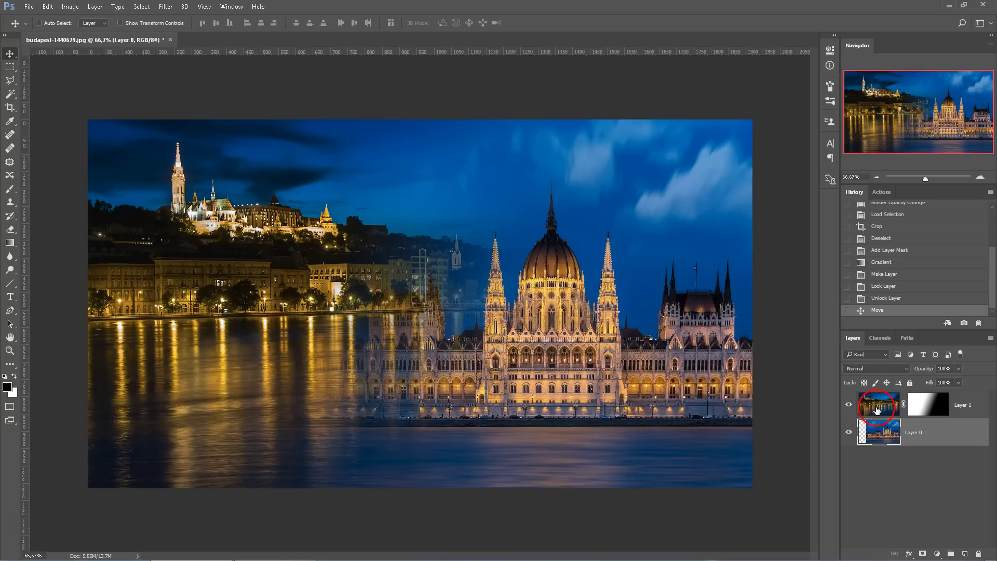
# - Toggle the riverside layer's visibility to compare the two Budapest photos
pyautogui.click(849, 406)
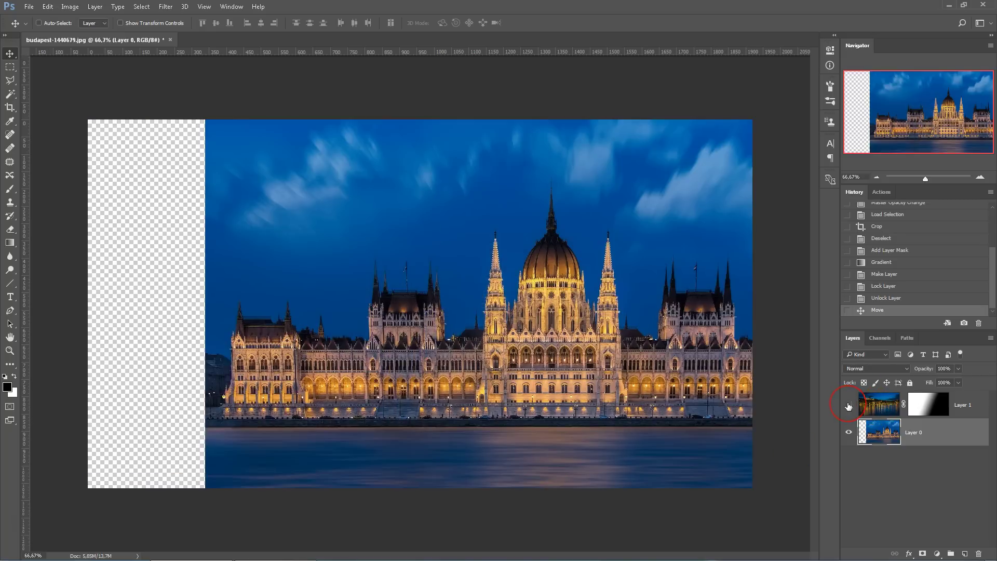
pyautogui.click(849, 406)
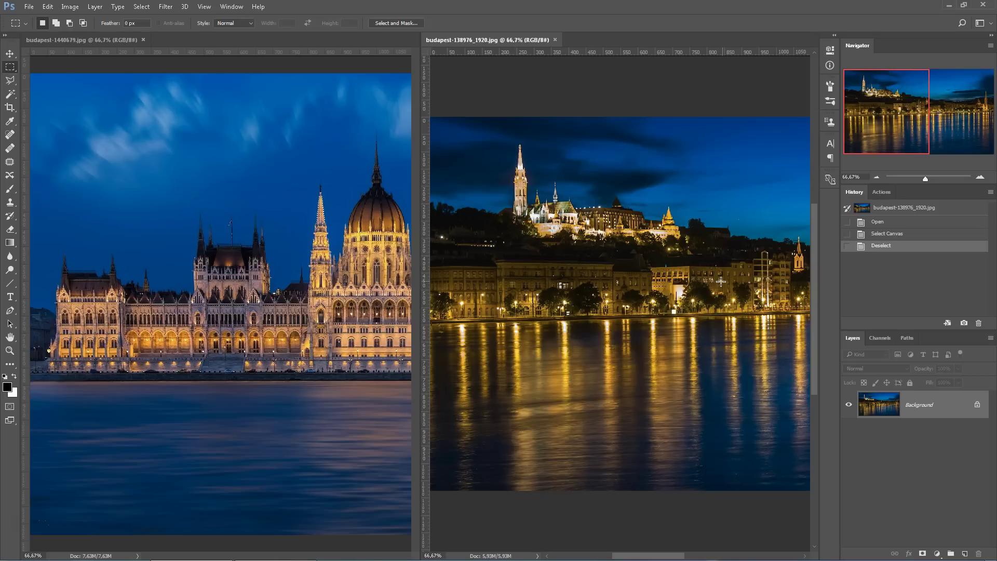
pyautogui.click(652, 282)
pyautogui.click(727, 267)
pyautogui.click(525, 249)
pyautogui.click(554, 291)
pyautogui.click(593, 238)
pyautogui.click(598, 71)
# - Select the entire riverside photo and copy it, then close its document
pyautogui.hotkey('ctrl', 'a')
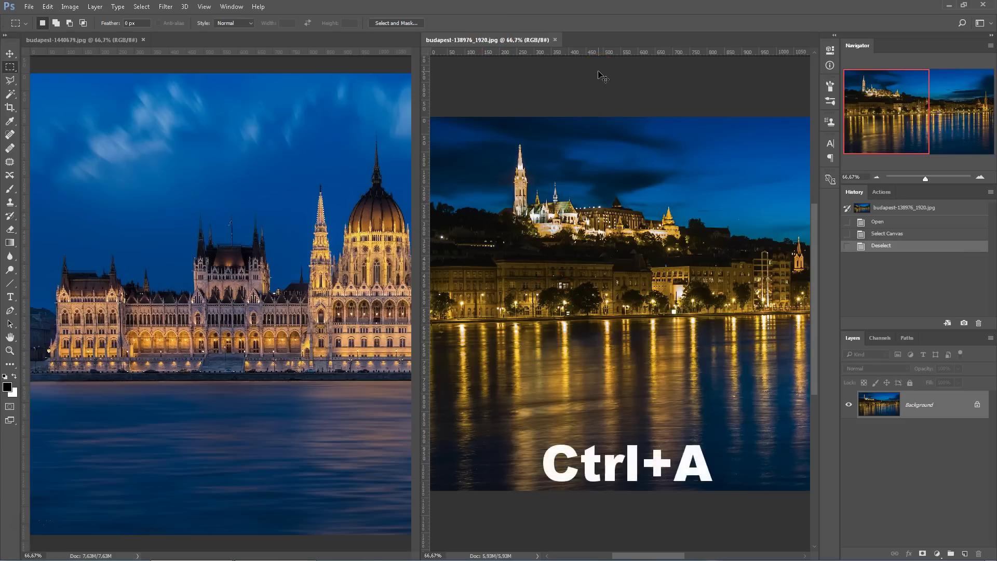
pyautogui.hotkey('ctrl', 'a')
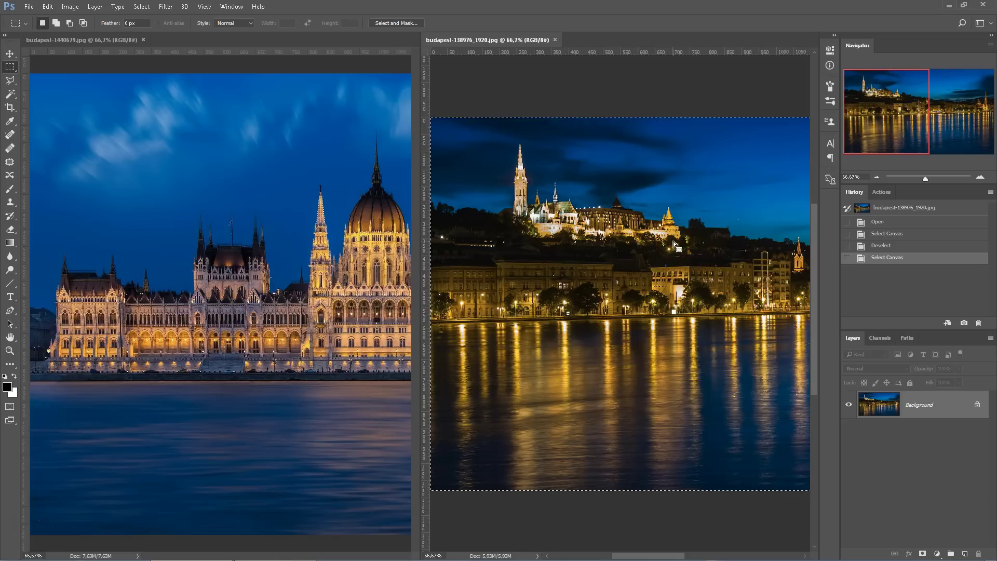
pyautogui.click(689, 218)
pyautogui.hotkey('ctrl', 'c')
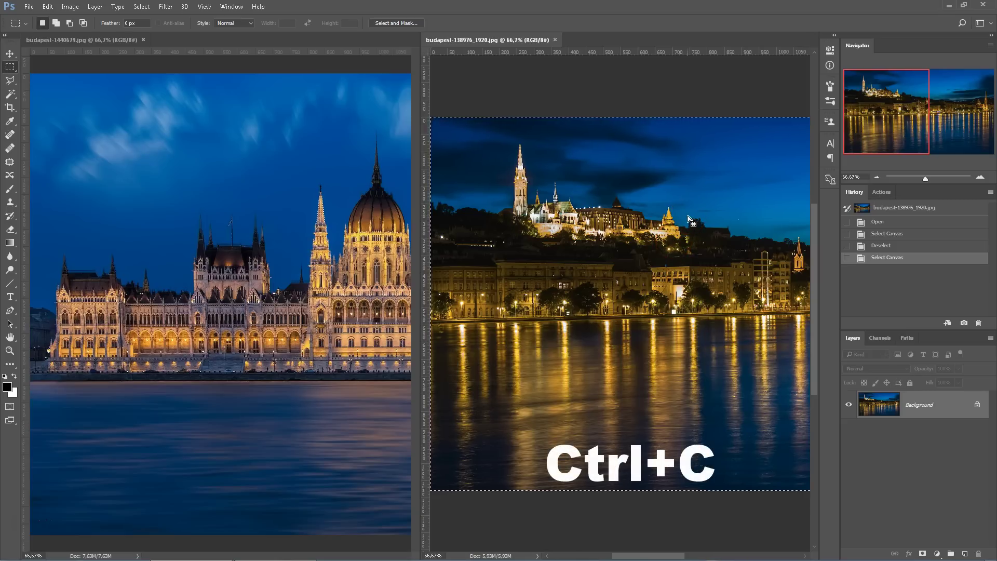
pyautogui.click(554, 43)
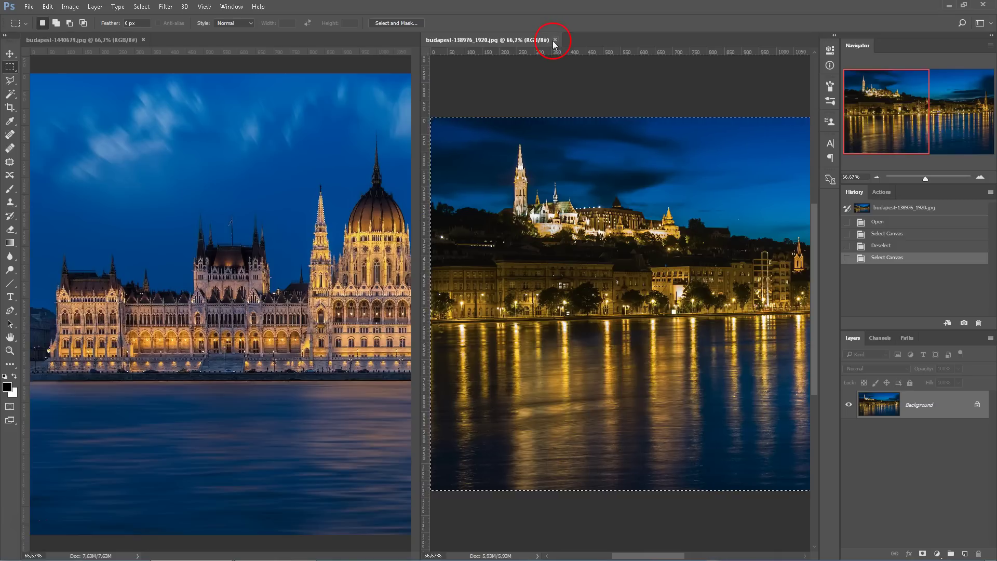
# - Paste the riverside photo over the Parliament as Layer 1 at 55% opacity
pyautogui.click(556, 40)
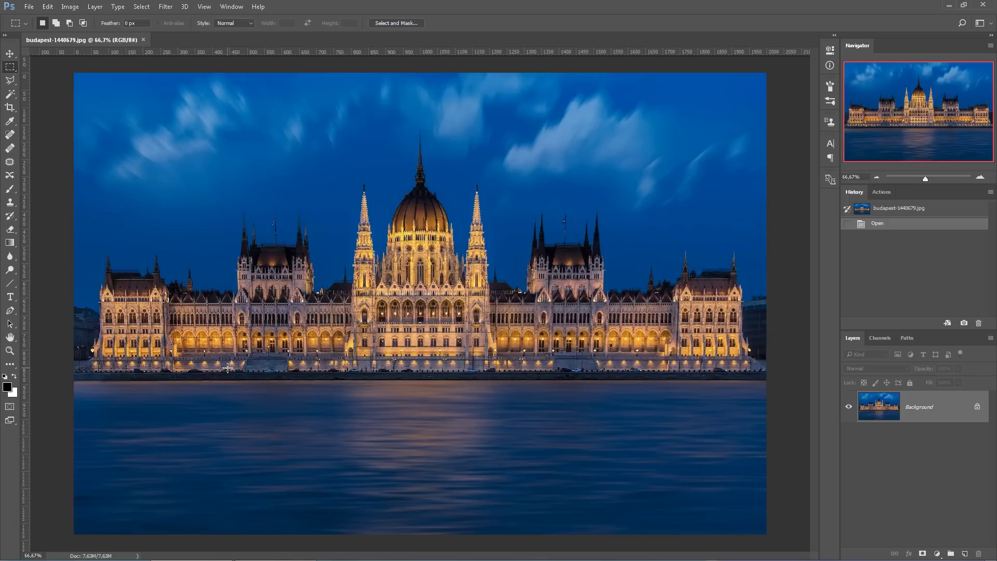
pyautogui.hotkey('ctrl', 'v')
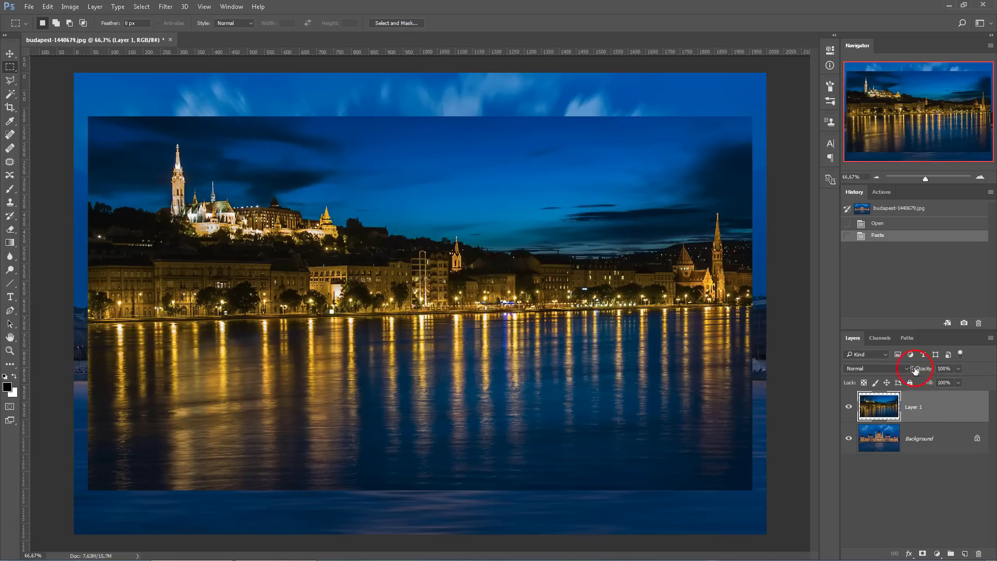
pyautogui.click(958, 369)
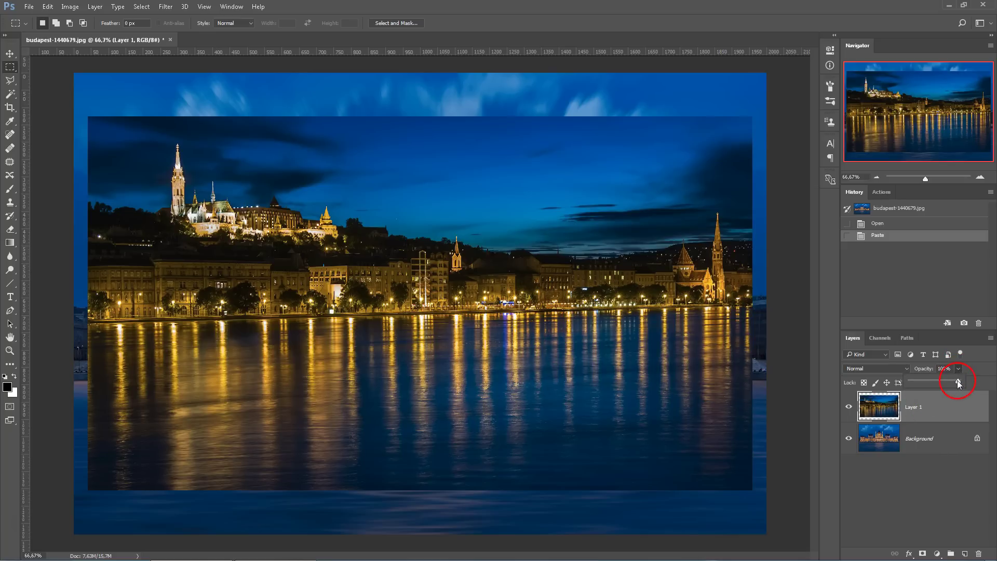
pyautogui.moveTo(956, 382); pyautogui.dragTo(937, 382)
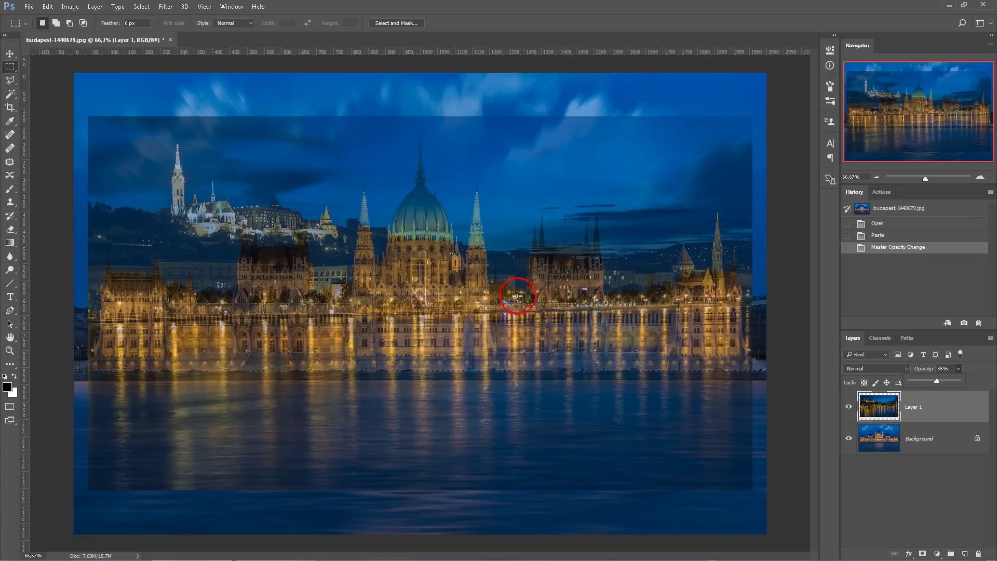
# - Move the riverside layer to the canvas's top-left corner and restore 100% opacity
pyautogui.click(9, 55)
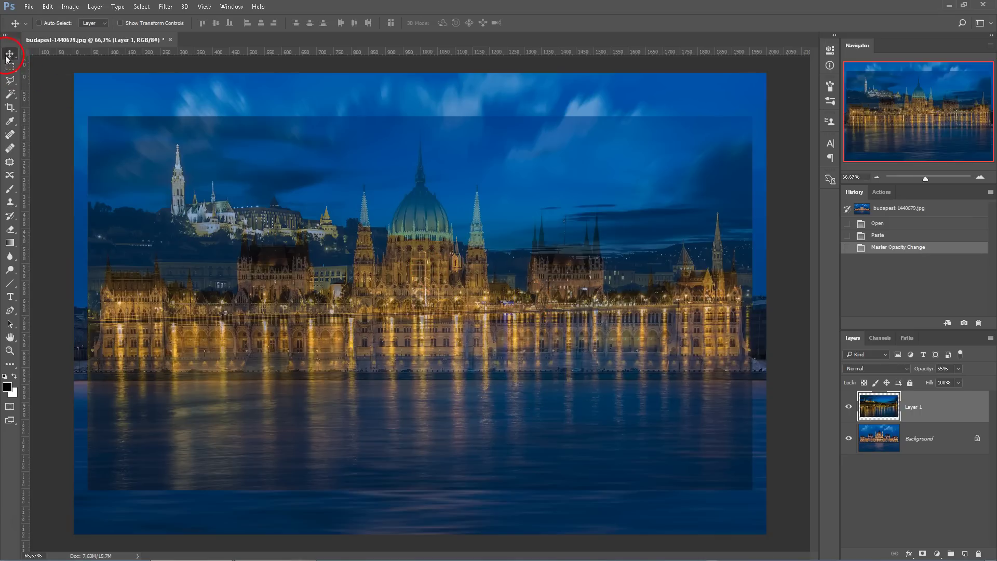
pyautogui.moveTo(340, 347)
pyautogui.mouseDown()
pyautogui.moveTo(310, 302)
pyautogui.moveTo(323, 295)
pyautogui.mouseUp()
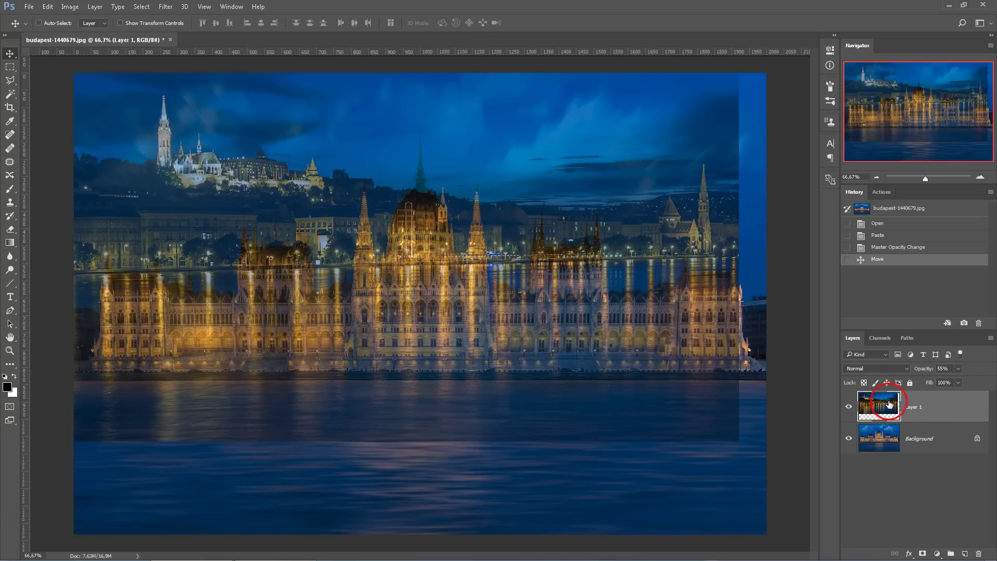
pyautogui.click(958, 369)
pyautogui.moveTo(958, 382); pyautogui.dragTo(985, 380)
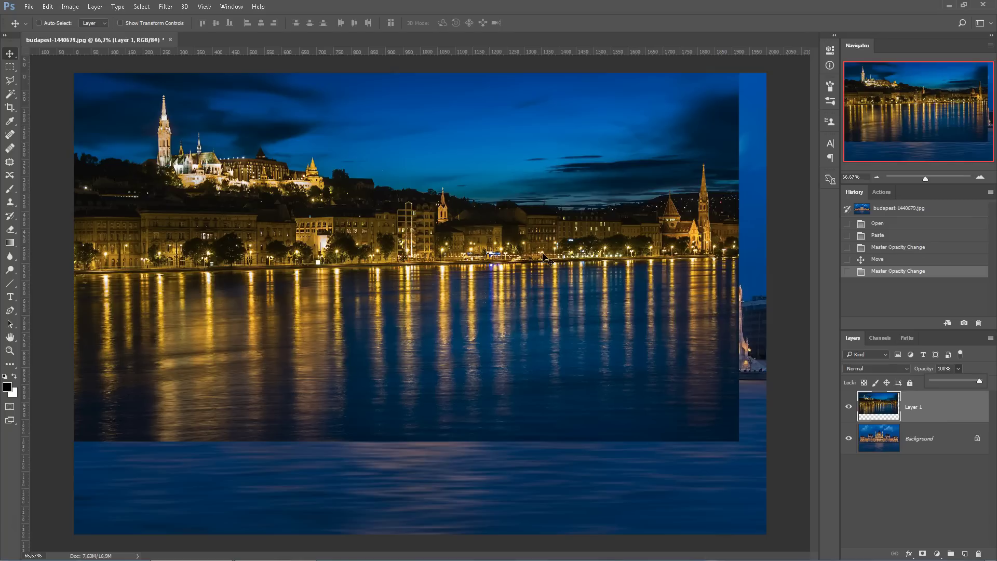
# - Load Layer 1's outline as a selection from its thumbnail
pyautogui.click(879, 401)
pyautogui.click(881, 403)
pyautogui.press('ctrl')
pyautogui.keyDown('ctrl'); pyautogui.click(880, 403); pyautogui.keyUp('ctrl')
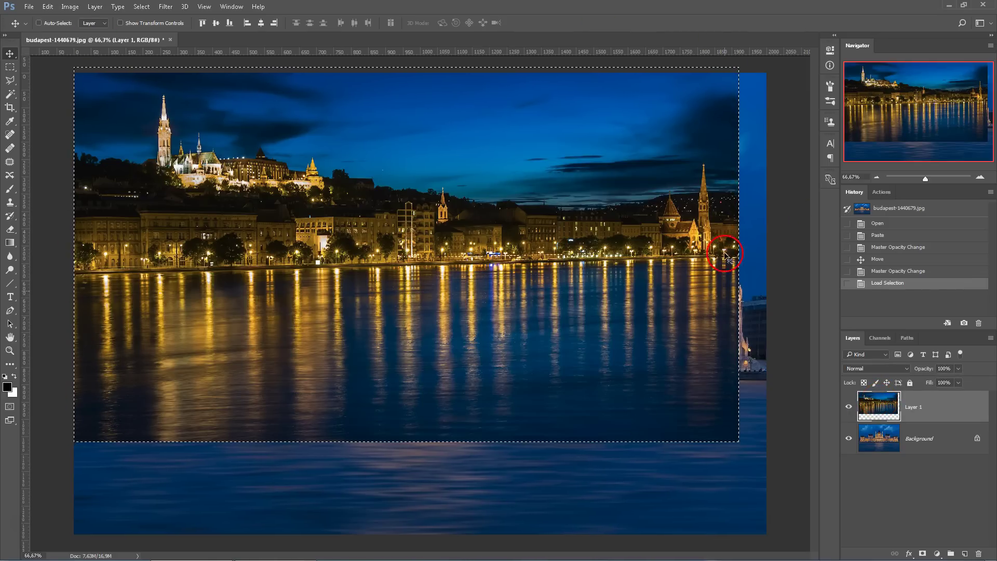
# - Crop the image to the riverside layer's selection and clear the selection
pyautogui.click(67, 7)
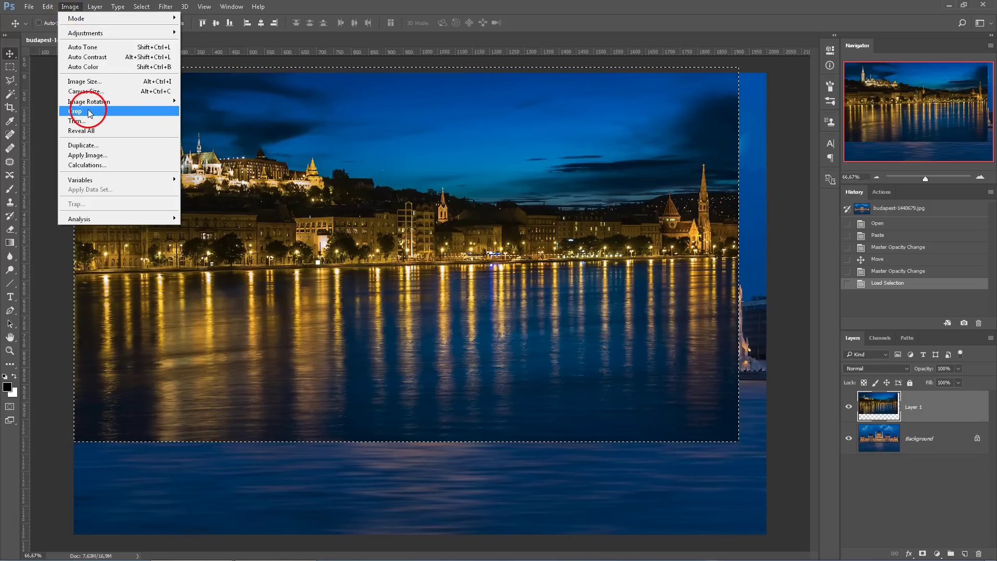
pyautogui.click(86, 111)
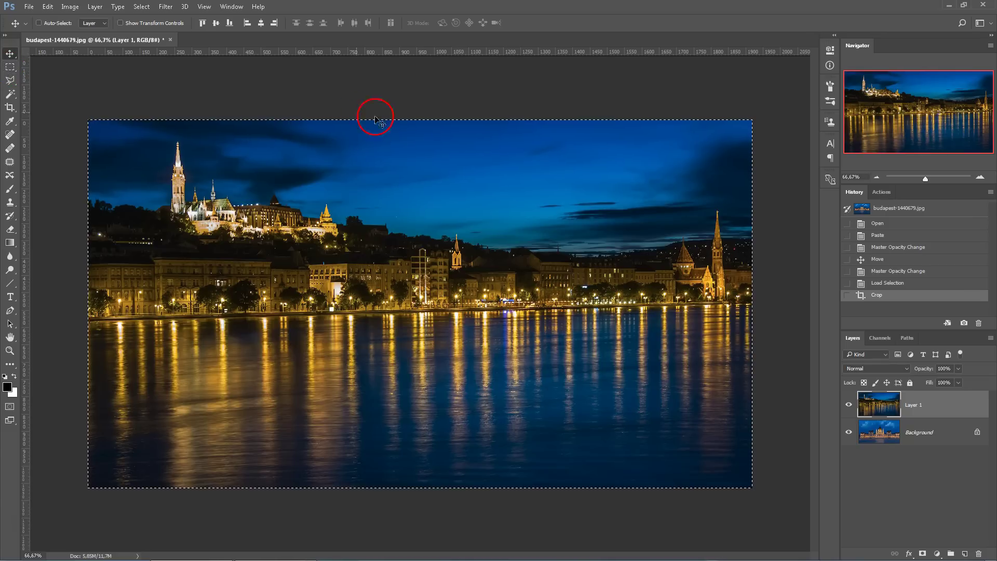
pyautogui.click(10, 68)
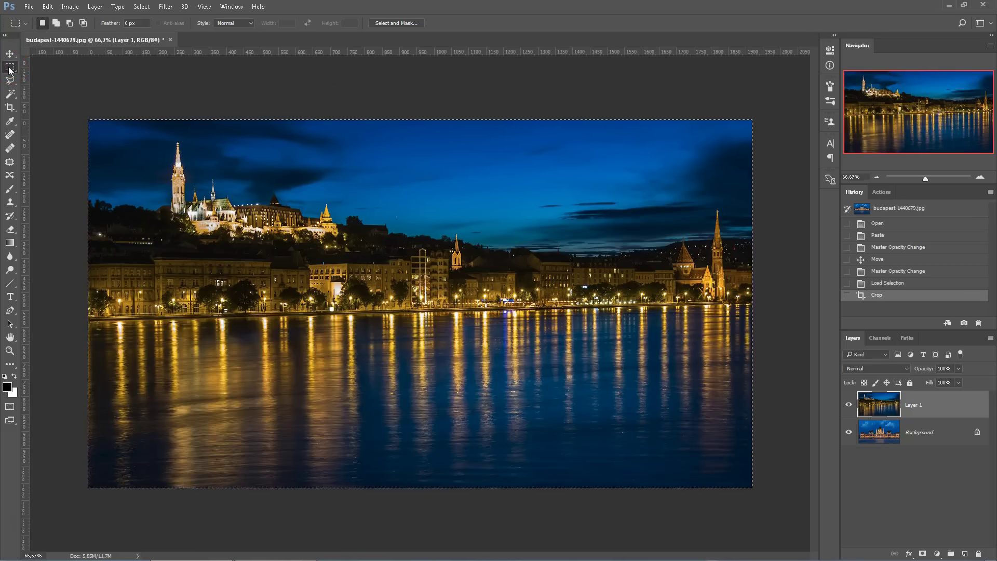
pyautogui.click(142, 87)
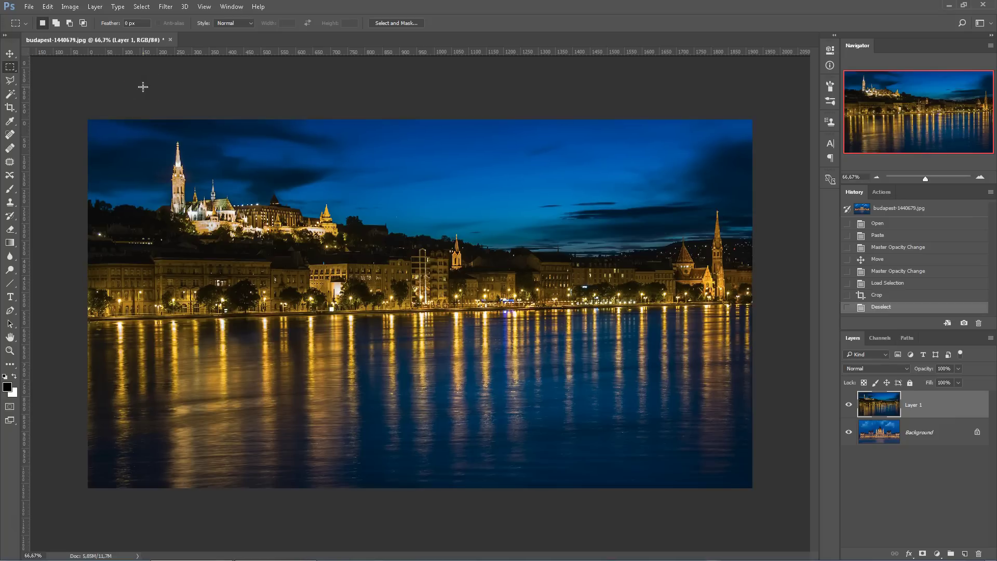
# - Toggle Layer 1's visibility to compare with the Parliament, leaving it visible
pyautogui.click(849, 406)
pyautogui.click(849, 407)
pyautogui.click(849, 406)
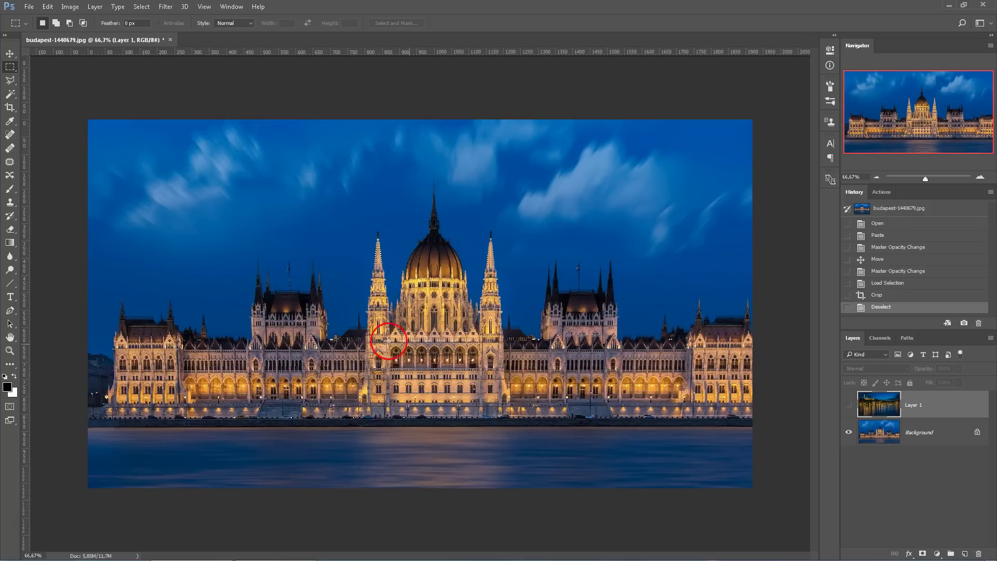
pyautogui.click(848, 405)
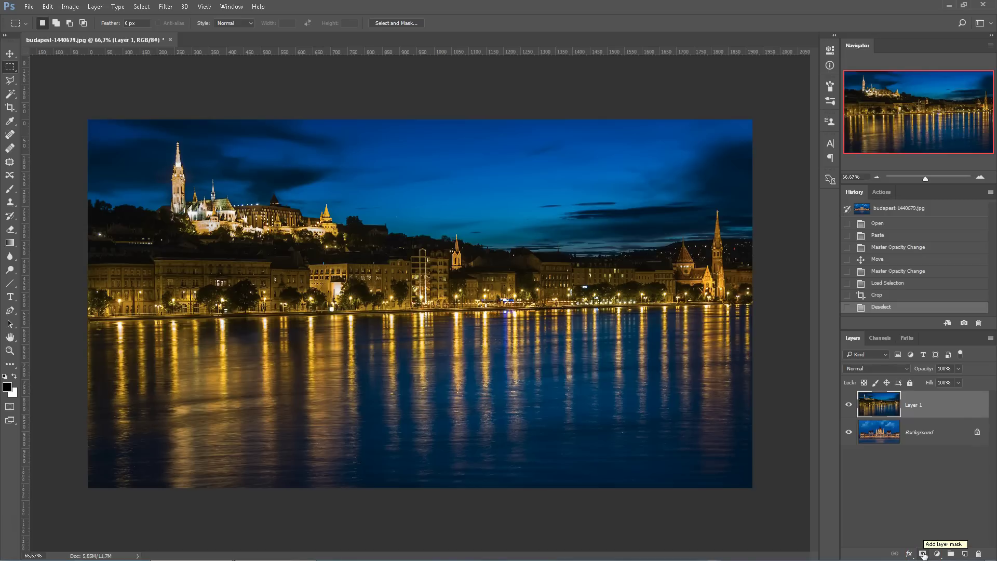
# - Add a white layer mask to Layer 1 and choose the Foreground to Transparent gradient
pyautogui.click(923, 554)
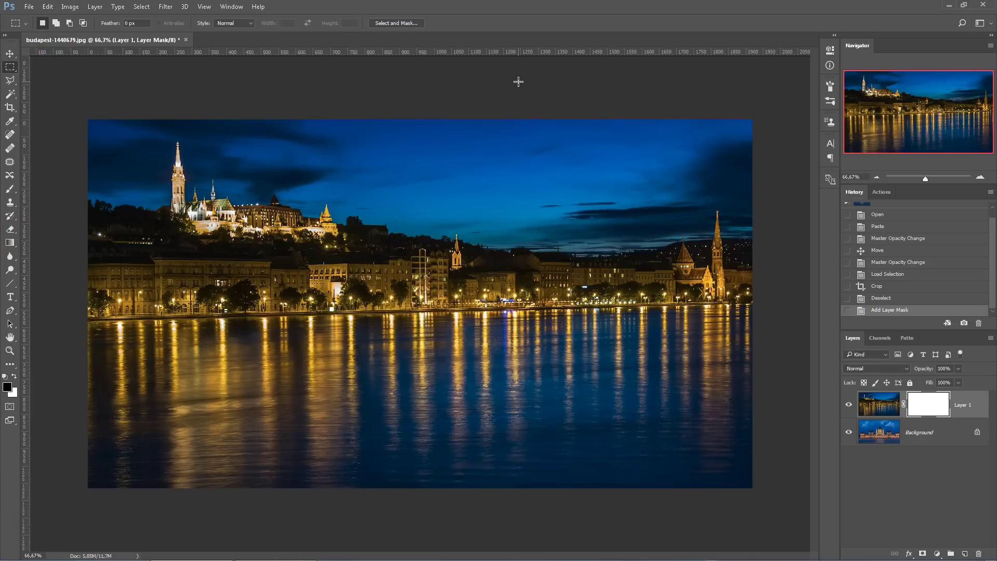
pyautogui.click(8, 245)
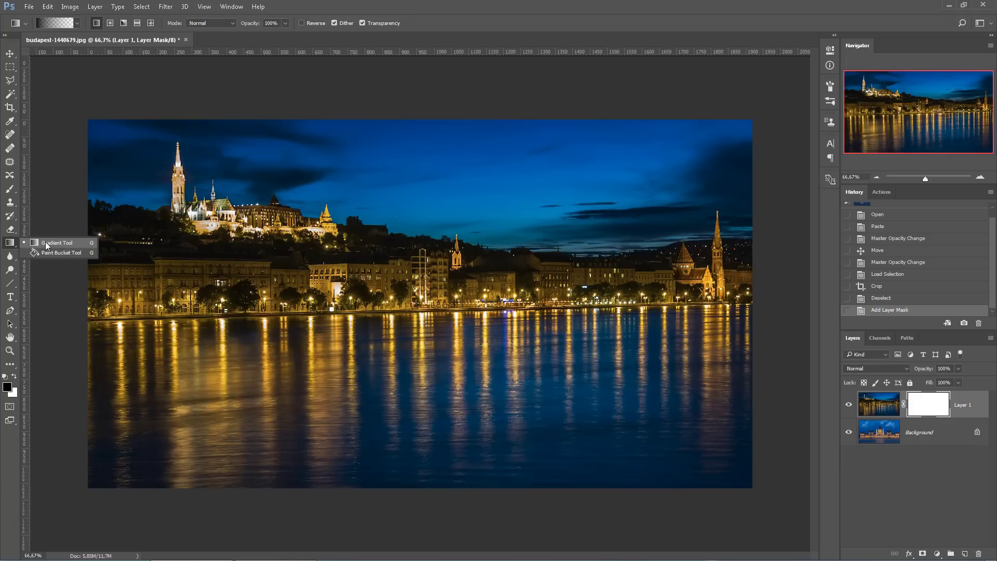
pyautogui.click(46, 246)
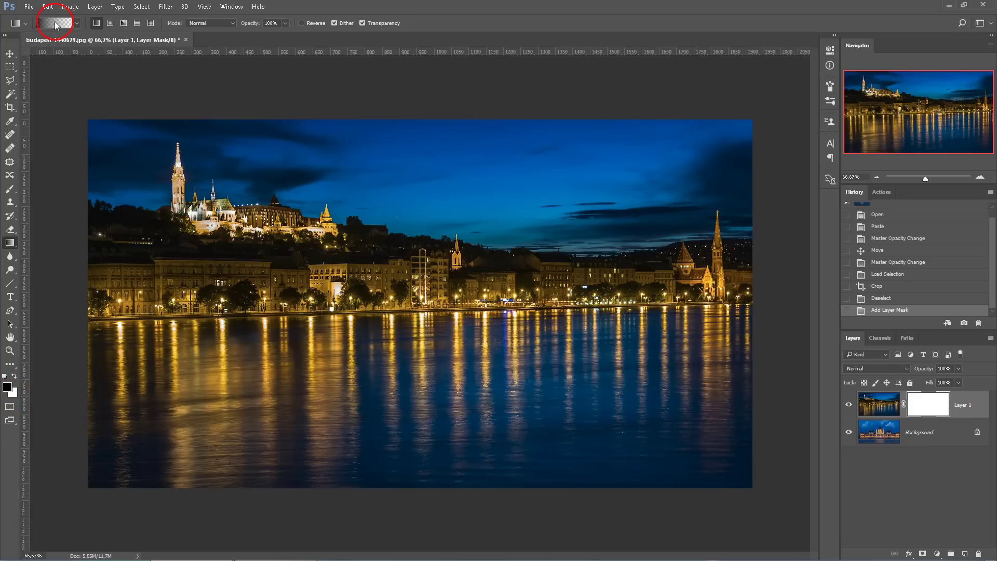
pyautogui.click(76, 22)
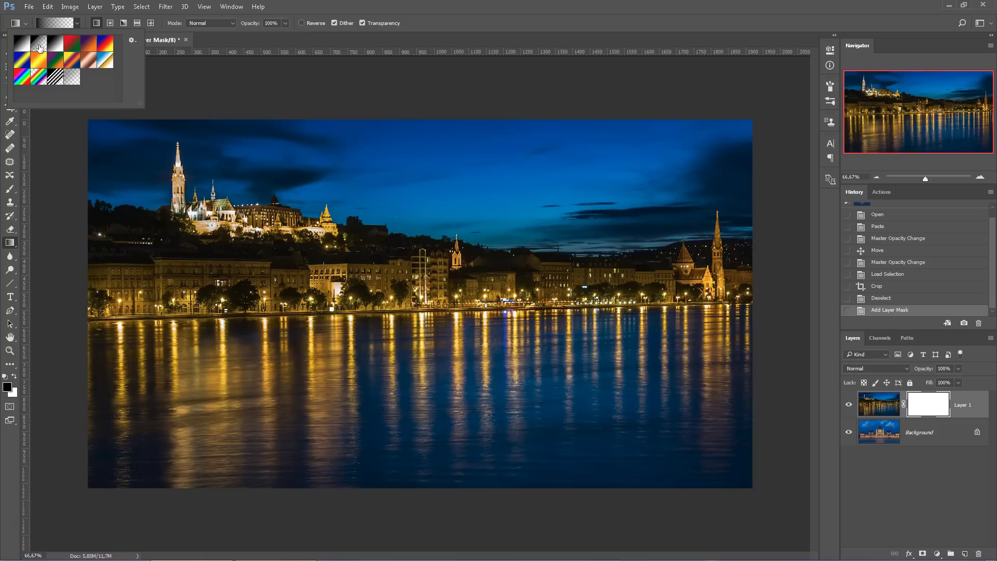
pyautogui.click(43, 51)
# - Draw a right-to-left gradient on Layer 1's mask revealing the Parliament, then select Background
pyautogui.click(646, 284)
pyautogui.click(372, 347)
pyautogui.click(501, 309)
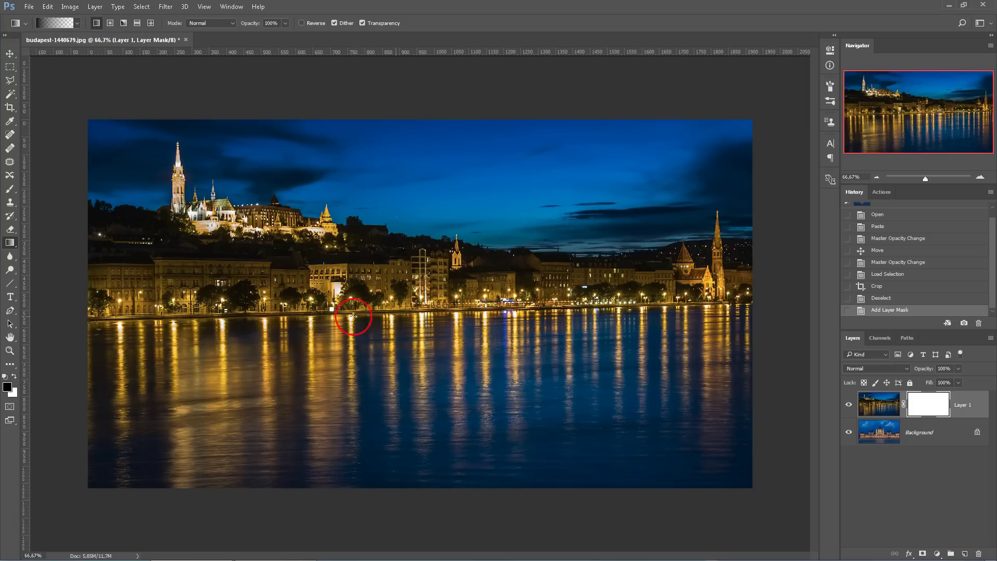
pyautogui.moveTo(506, 301)
pyautogui.mouseDown()
pyautogui.moveTo(356, 222)
pyautogui.moveTo(523, 304)
pyautogui.mouseUp()
pyautogui.moveTo(520, 303); pyautogui.dragTo(345, 233)
pyautogui.moveTo(345, 233); pyautogui.dragTo(345, 234)
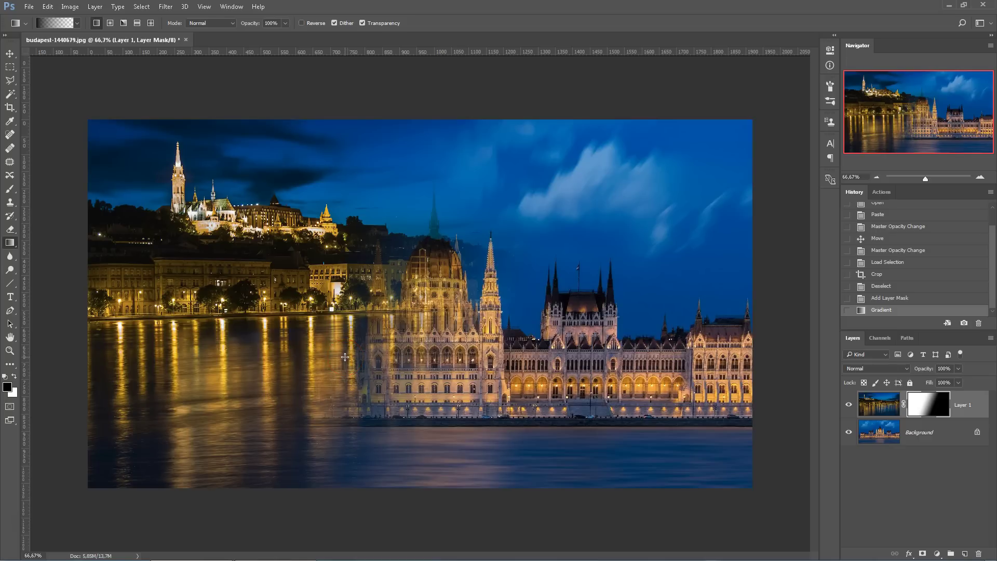
pyautogui.hotkey('alt', '[')
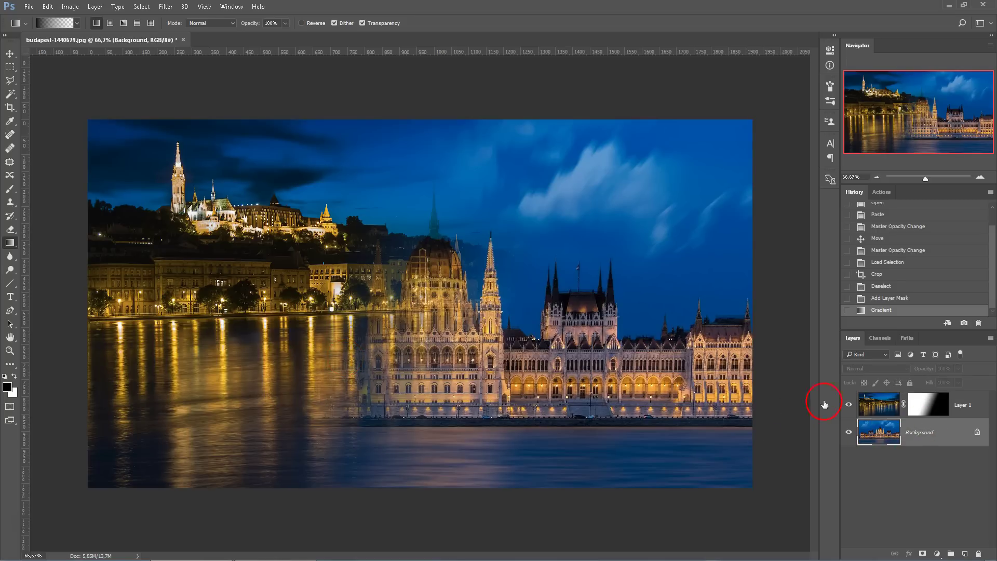
# - Try moving the locked Parliament background and dismiss the locked-layer warning
pyautogui.click(10, 54)
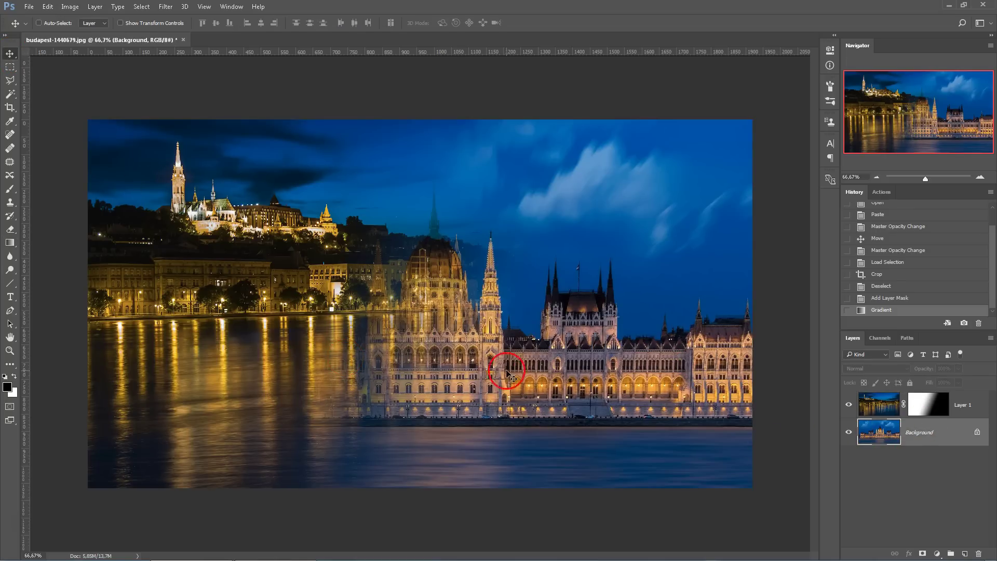
pyautogui.click(976, 422)
pyautogui.click(888, 428)
pyautogui.moveTo(520, 368); pyautogui.dragTo(585, 368)
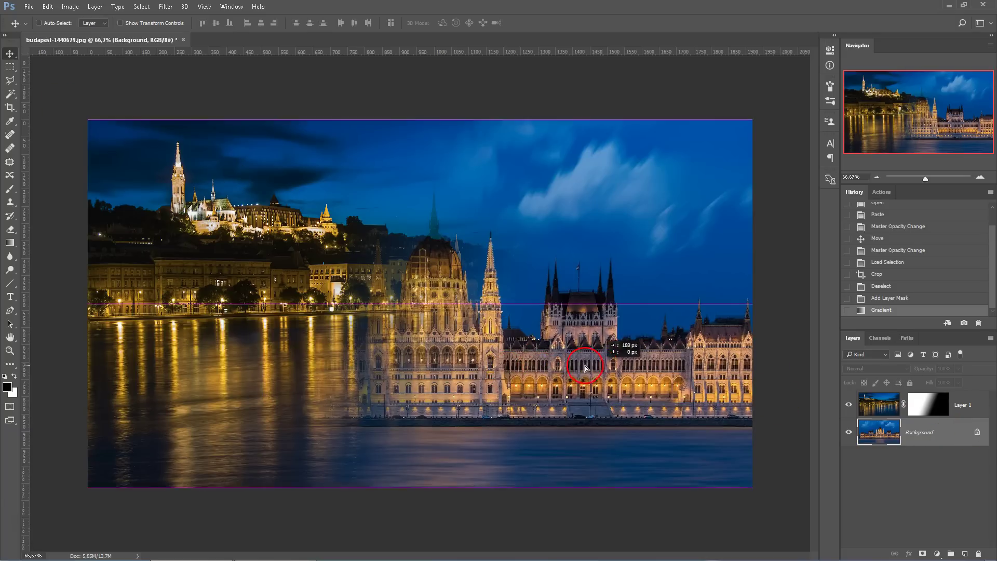
pyautogui.click(571, 342)
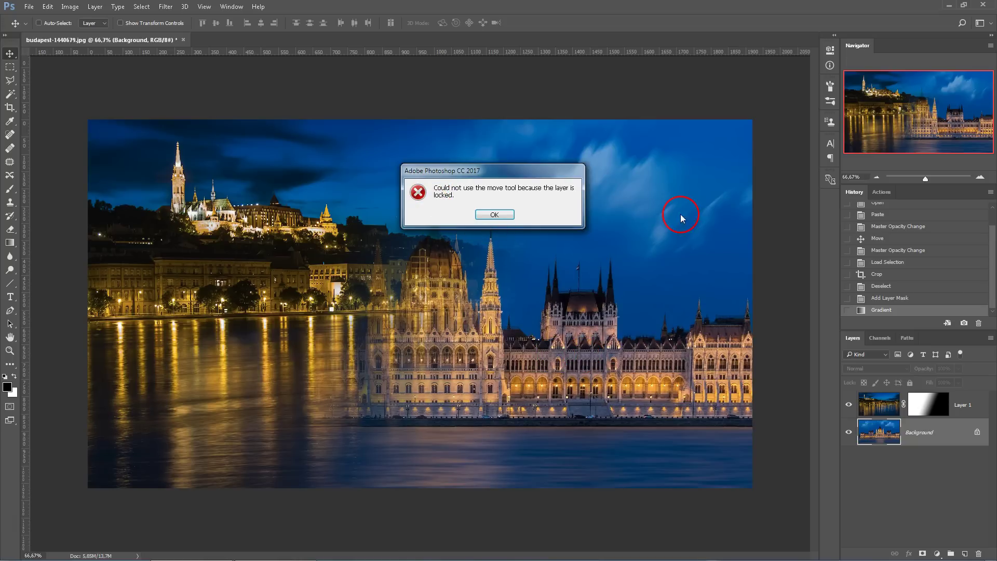
pyautogui.click(484, 216)
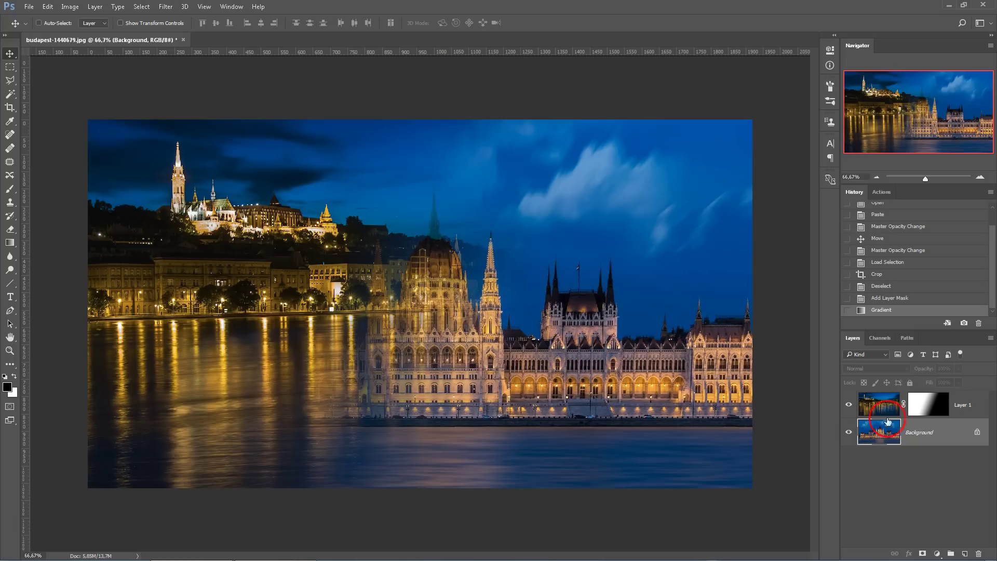
# - Convert the Background into an ordinary unlocked layer named Layer 0
pyautogui.doubleClick(953, 429)
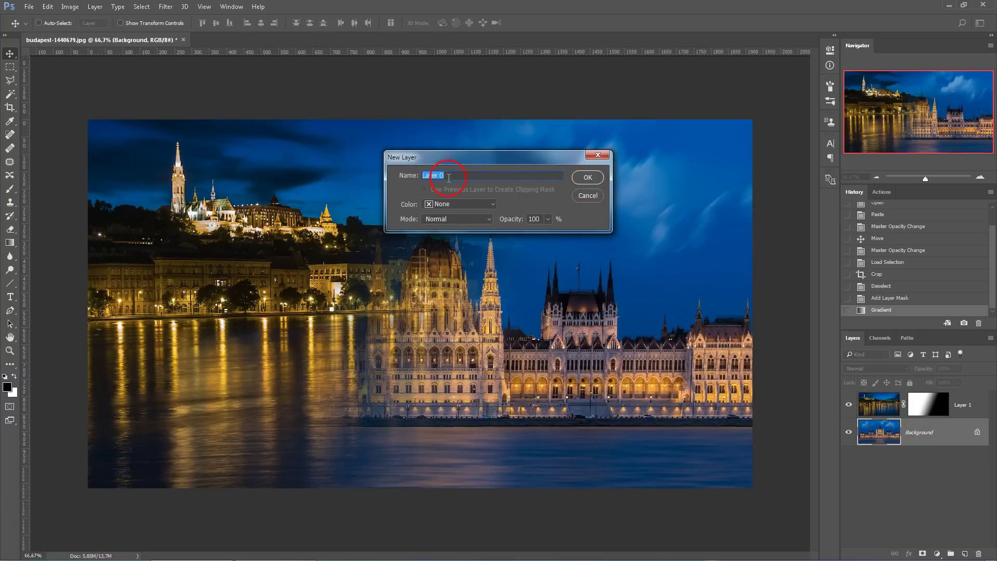
pyautogui.click(584, 178)
pyautogui.click(833, 375)
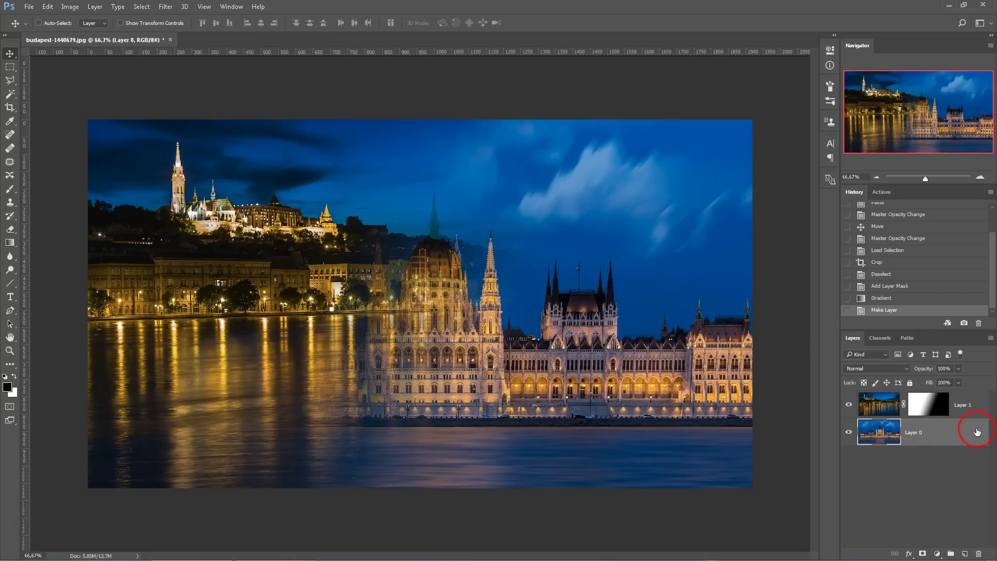
# - Keep Layer 0 unlocked and slide the Parliament photo right beside the riverside scene
pyautogui.click(909, 383)
pyautogui.click(910, 384)
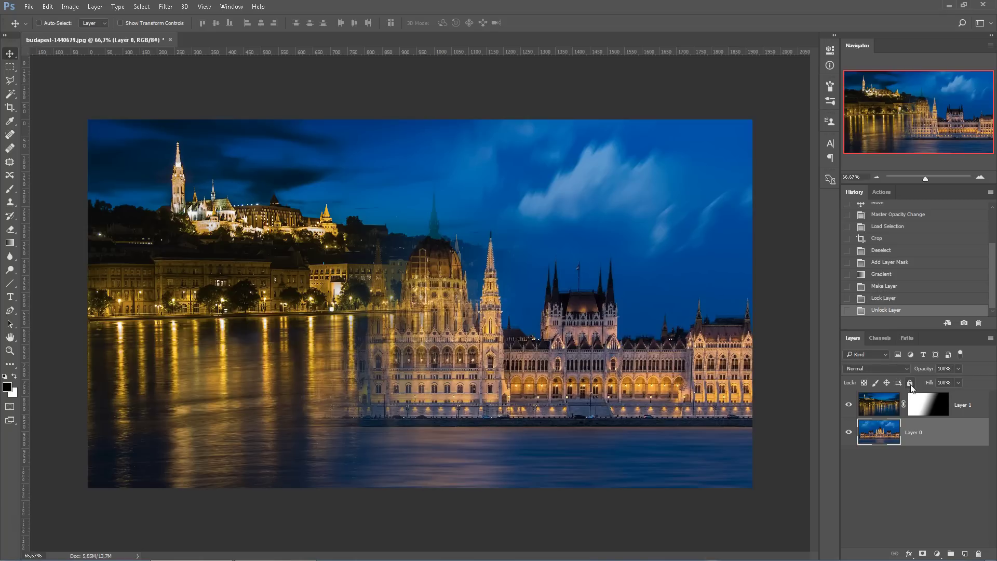
pyautogui.moveTo(465, 340); pyautogui.dragTo(562, 344)
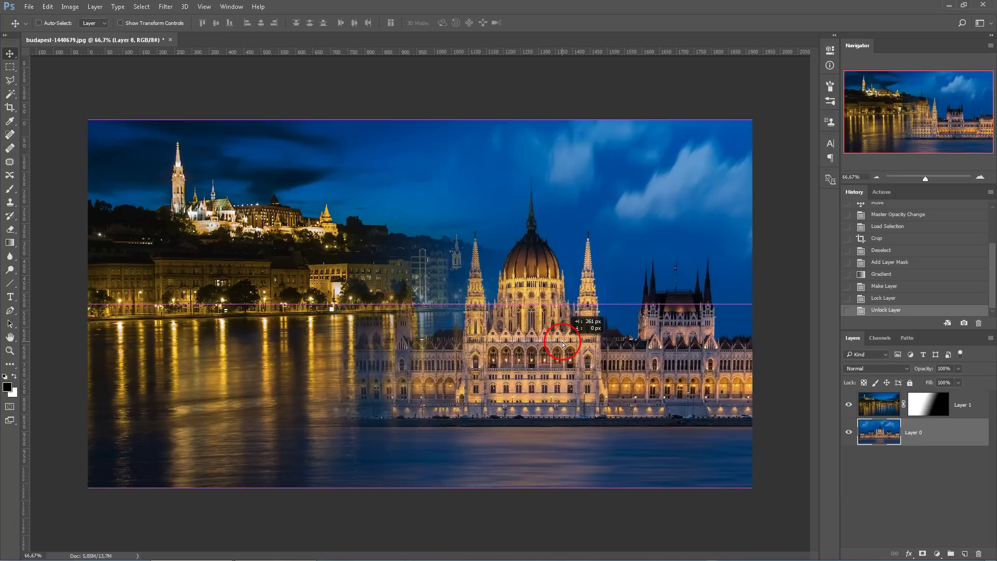
pyautogui.moveTo(563, 344)
pyautogui.mouseDown()
pyautogui.moveTo(507, 346)
pyautogui.moveTo(675, 343)
pyautogui.moveTo(581, 341)
pyautogui.mouseUp()
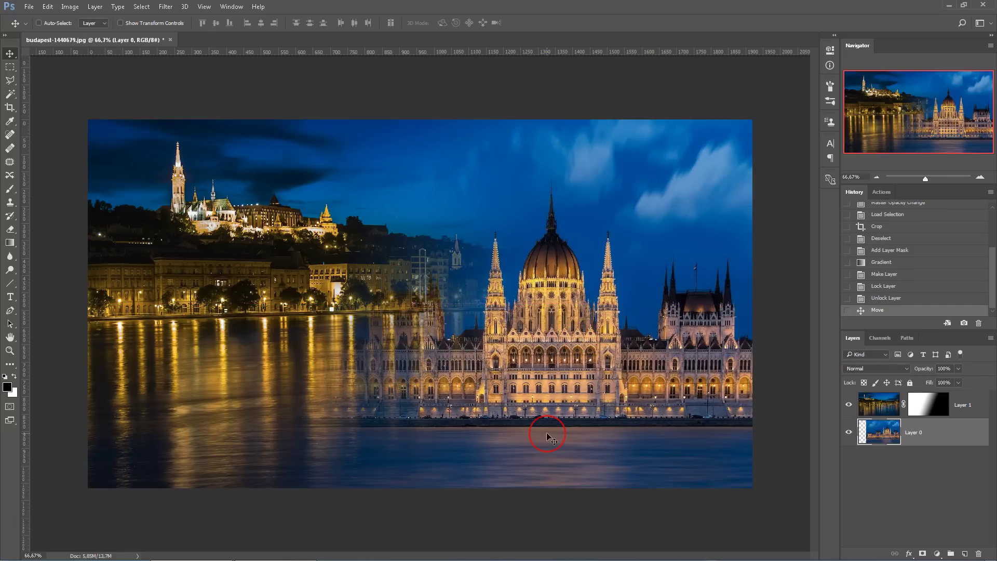